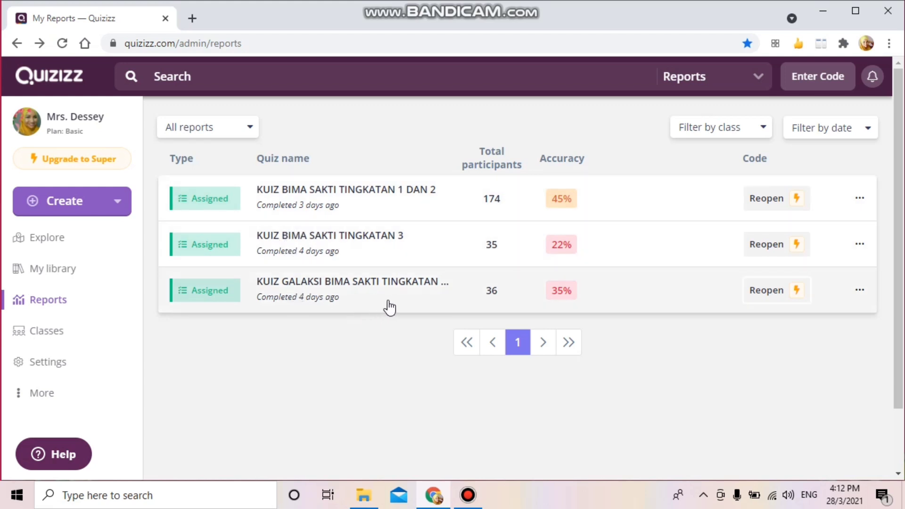
Step: Open the report for KUIZ BIMA SAKTI TINGKATAN 1 DAN 2 and look through its participant list with accuracy and scores
click(312, 193)
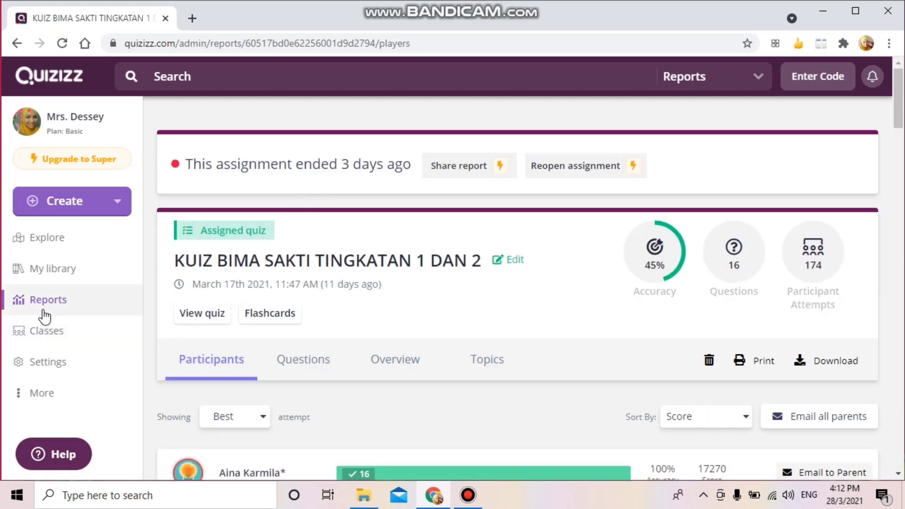
scroll(328, 302, down, 3)
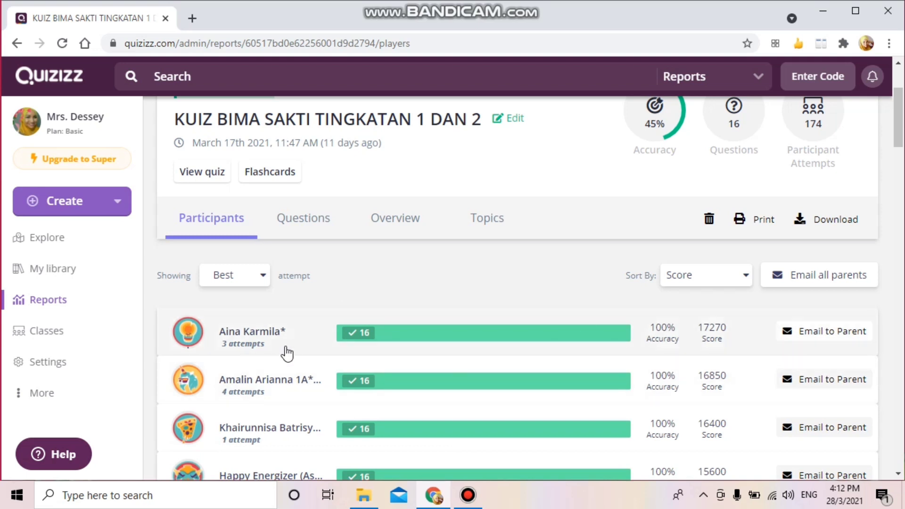
scroll(307, 342, down, 1)
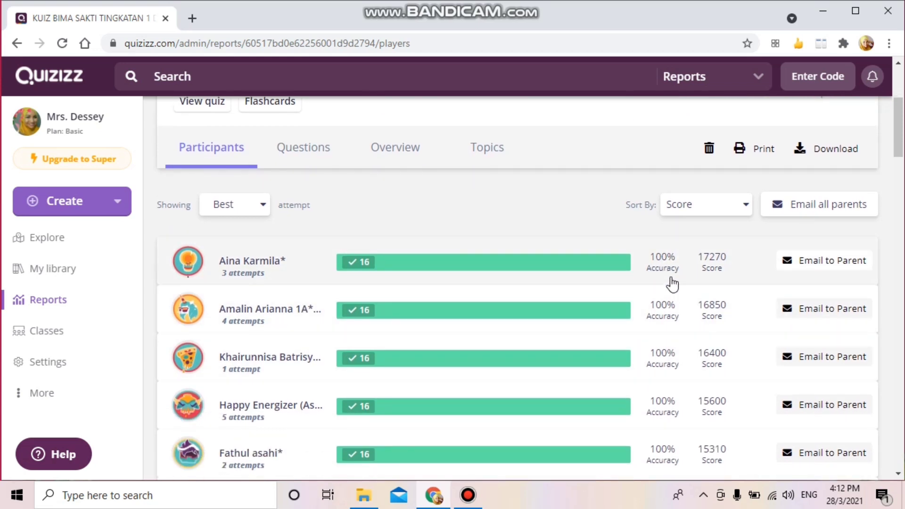
scroll(673, 285, down, 1)
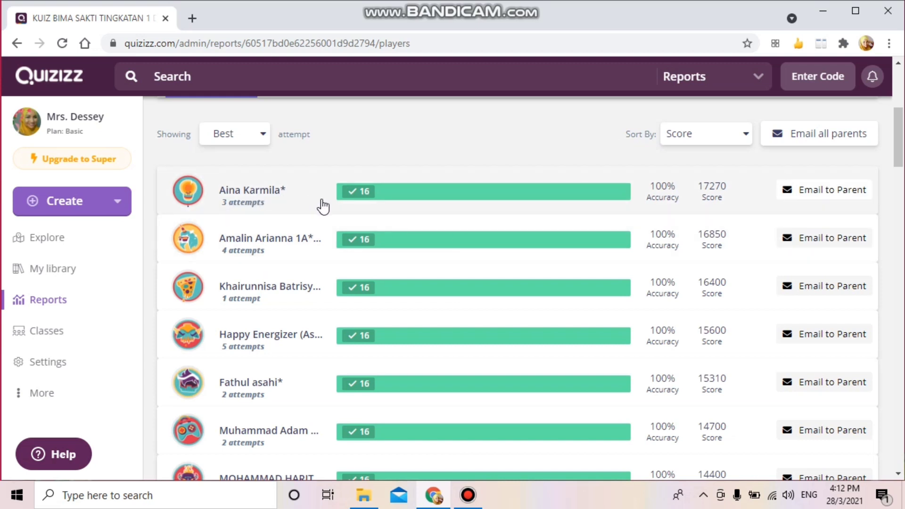
Step: Open the top-ranked participant's attempt details, review the response, points and time for each question, and close the details
click(243, 194)
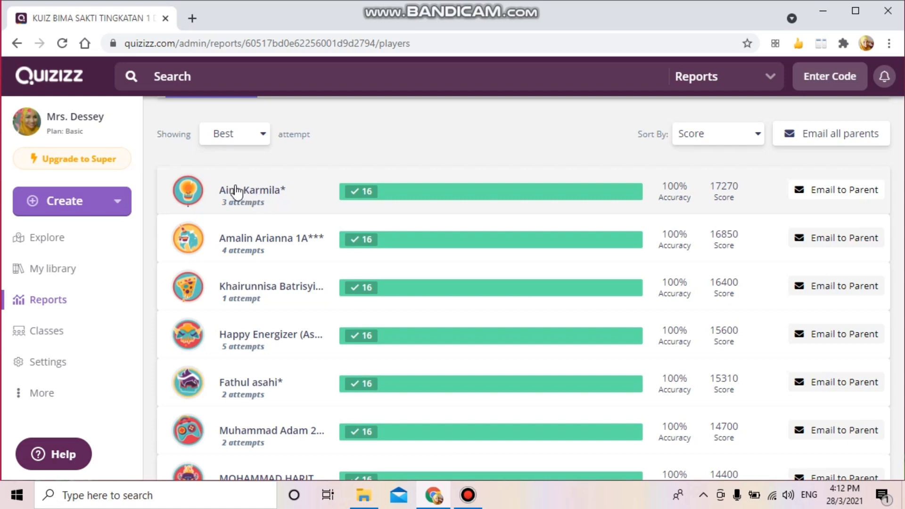
click(197, 192)
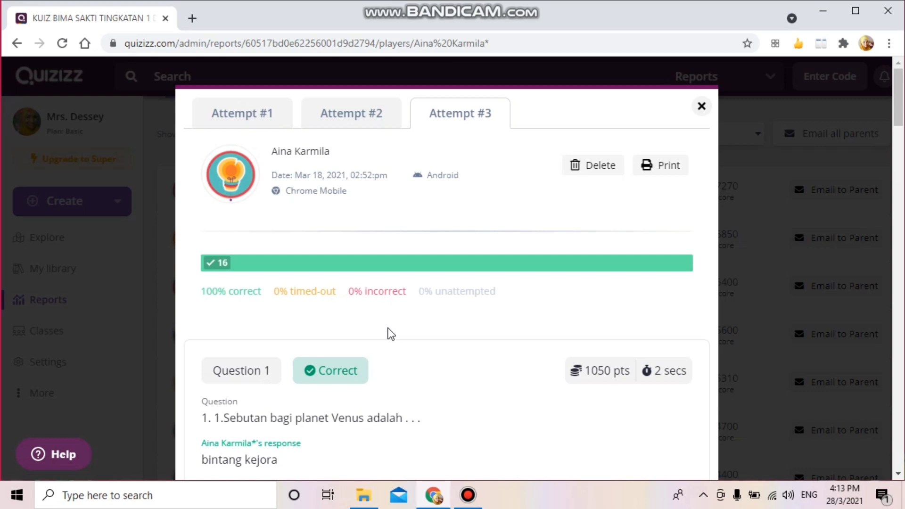
scroll(391, 334, down, 1)
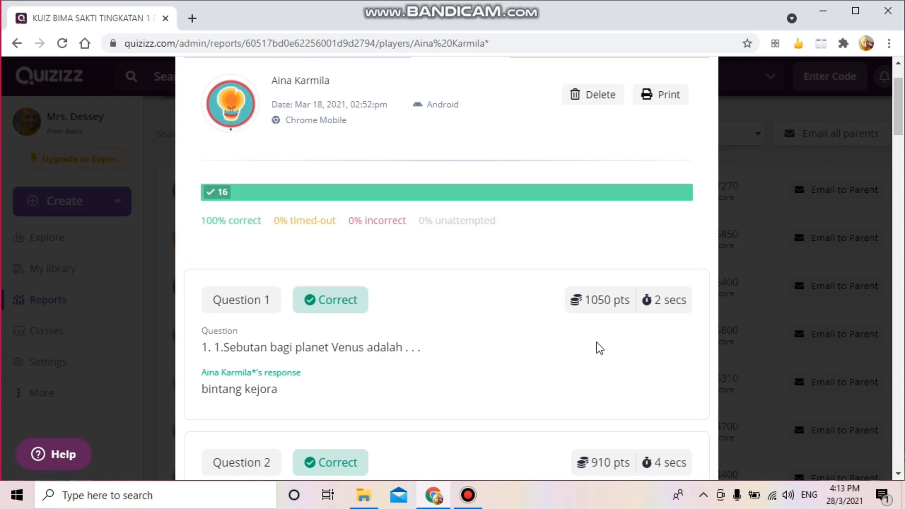
scroll(599, 346, down, 3)
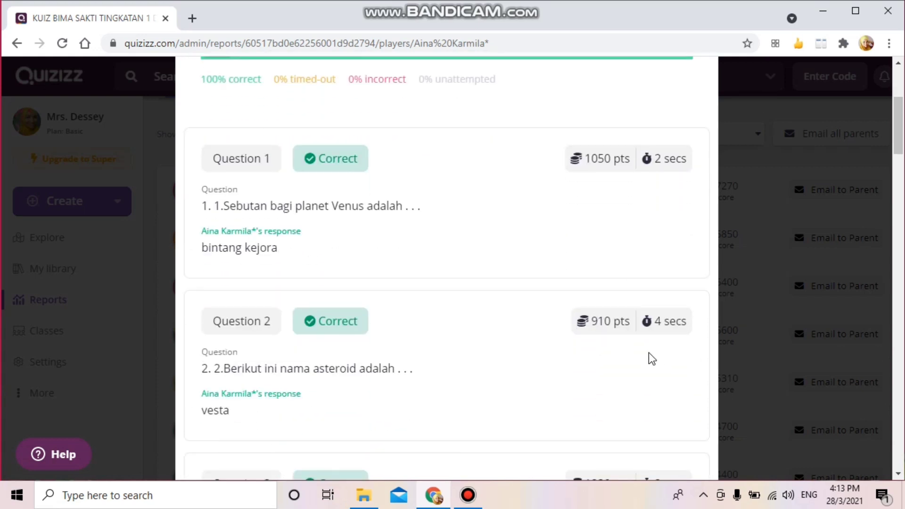
scroll(643, 363, down, 6)
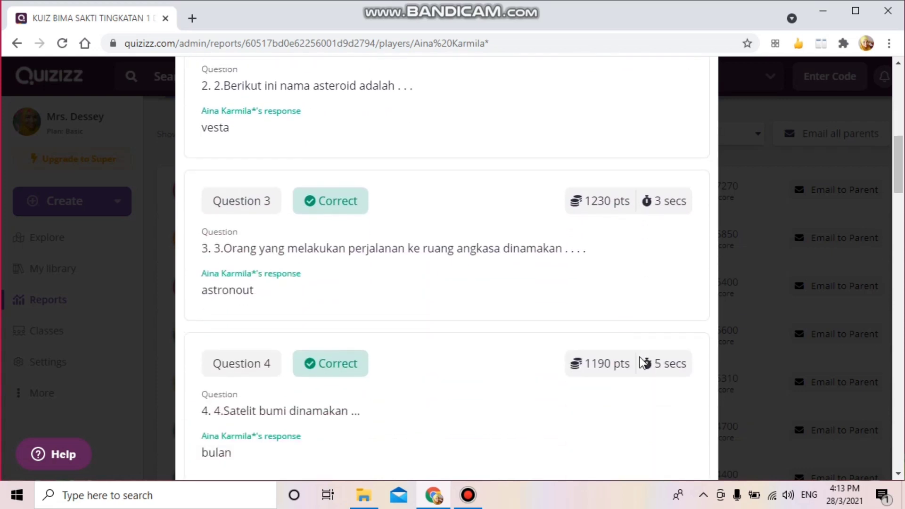
scroll(644, 363, up, 9)
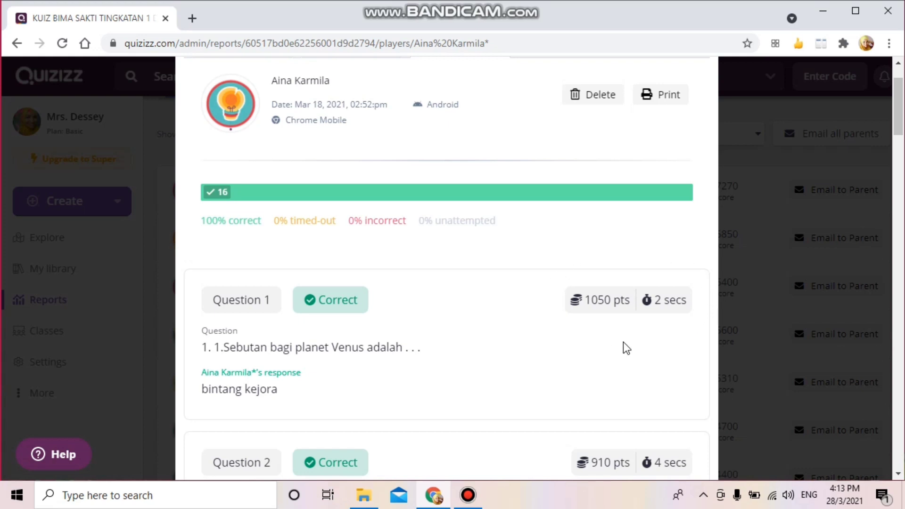
scroll(510, 293, up, 3)
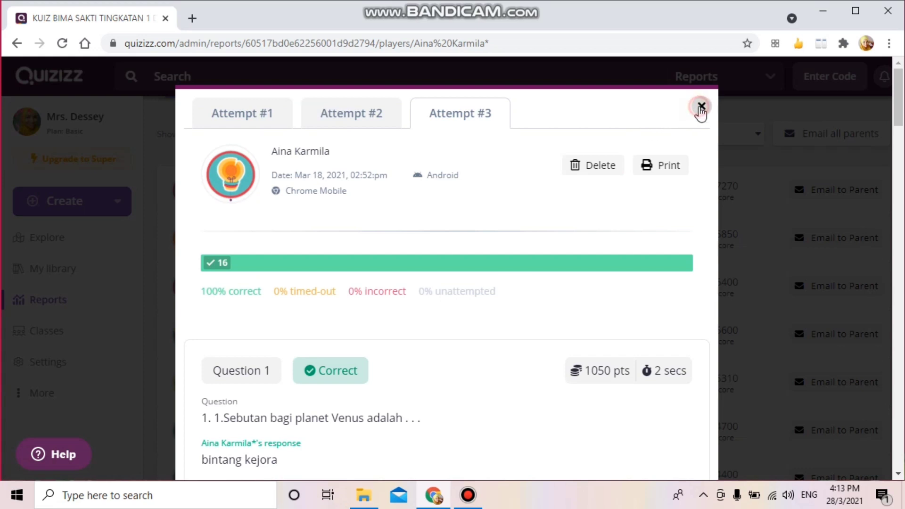
click(702, 106)
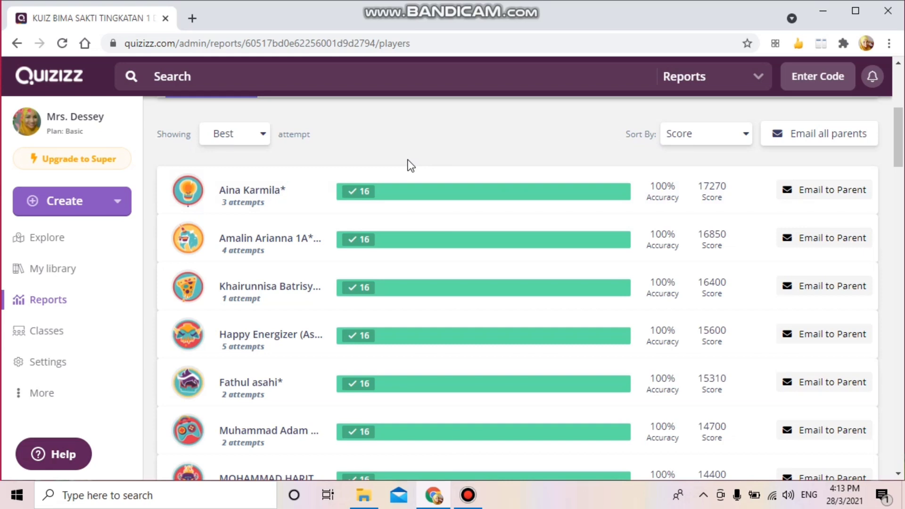
Step: Examine the question-by-question breakdown of how many participants chose each answer, and return to the participant list
scroll(411, 165, up, 3)
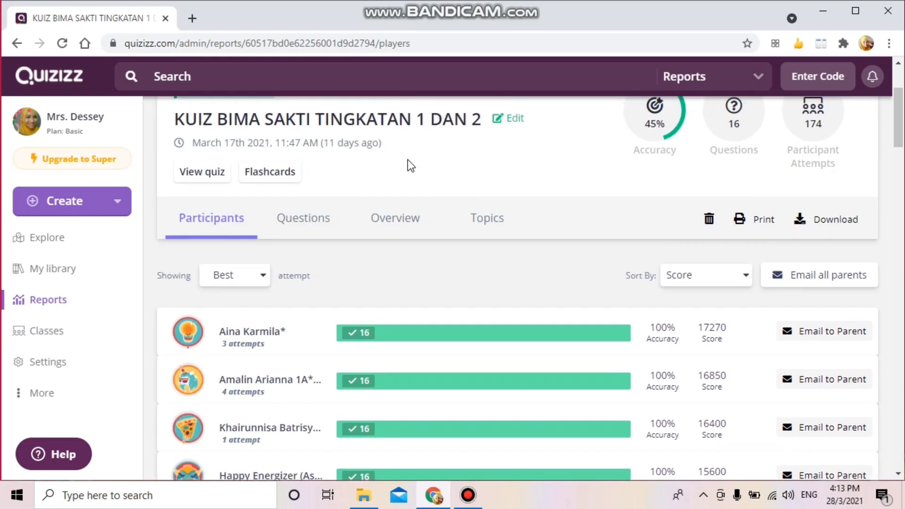
click(307, 219)
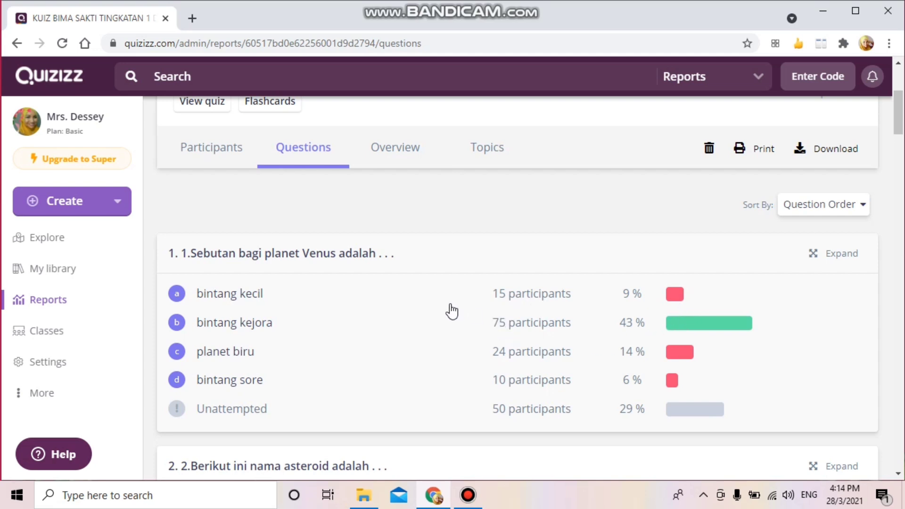
scroll(452, 311, down, 1)
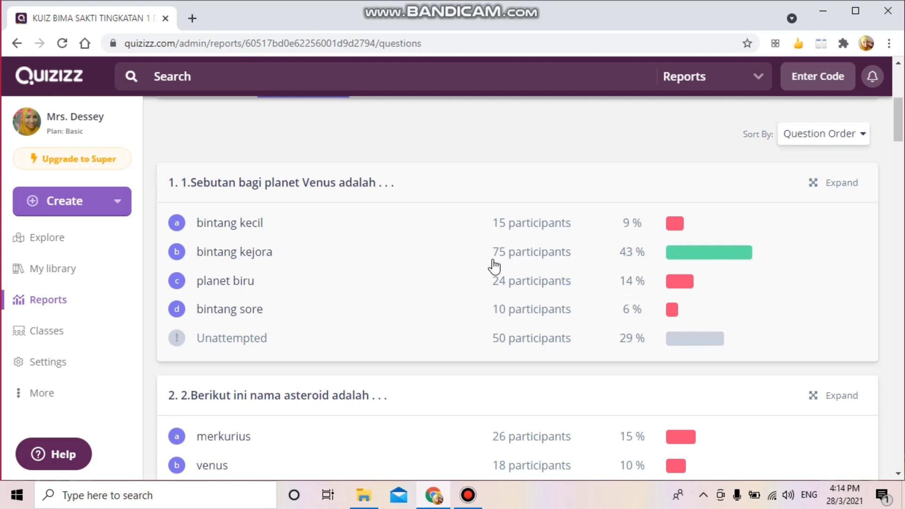
scroll(444, 297, down, 3)
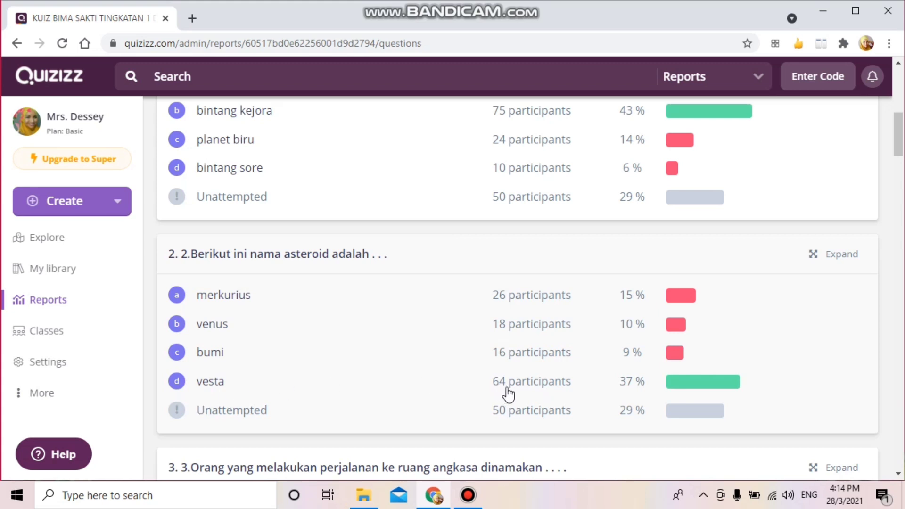
scroll(509, 394, down, 4)
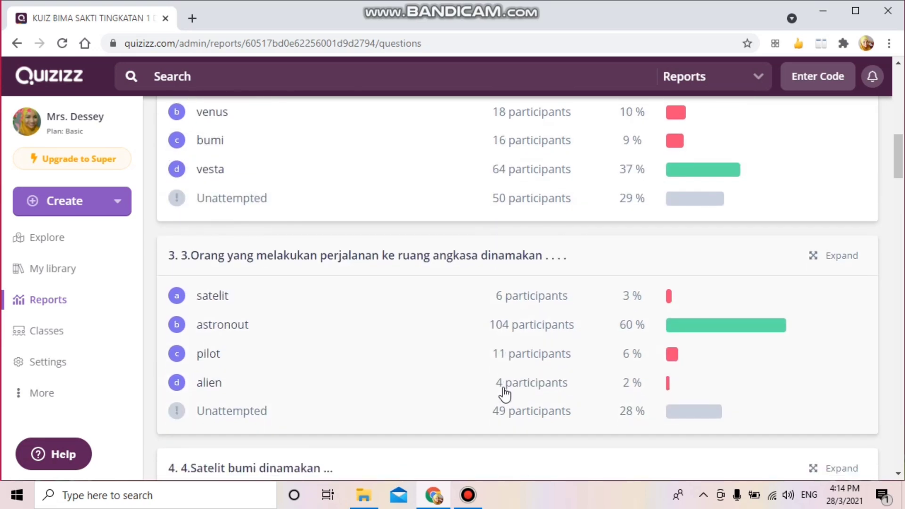
scroll(506, 394, down, 4)
scroll(506, 393, up, 15)
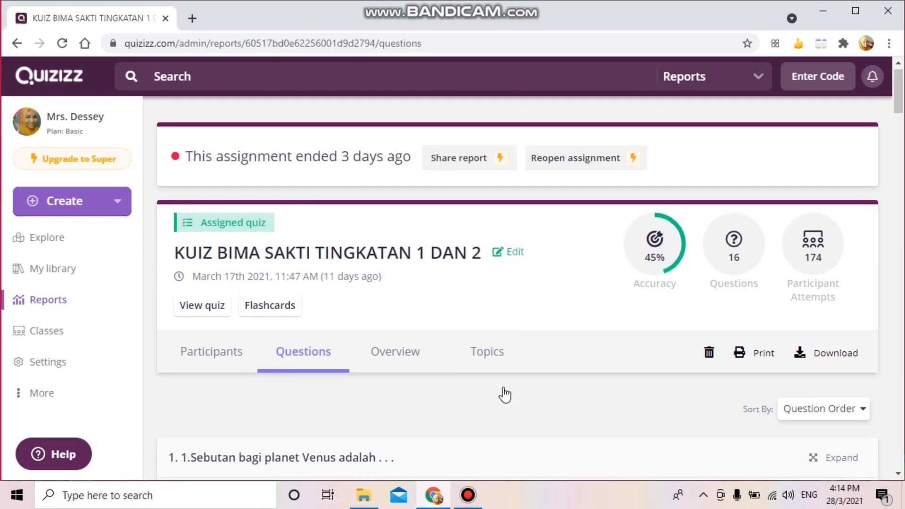
scroll(504, 394, up, 1)
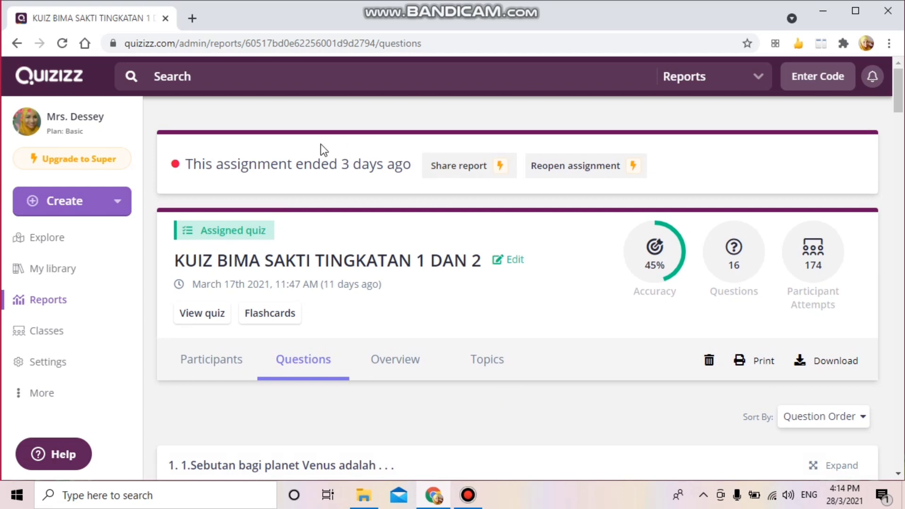
click(10, 43)
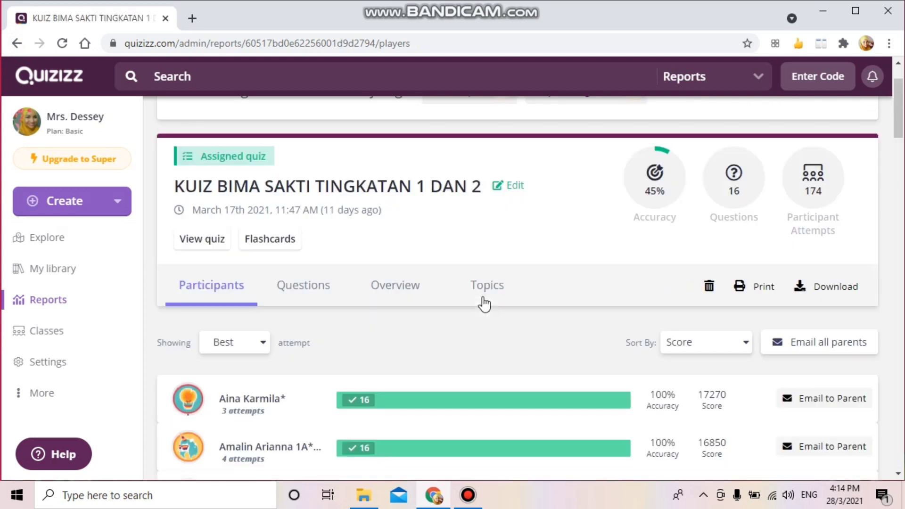
Step: Examine the report's overview grid of each participant's score and correct or incorrect answers per question
click(393, 287)
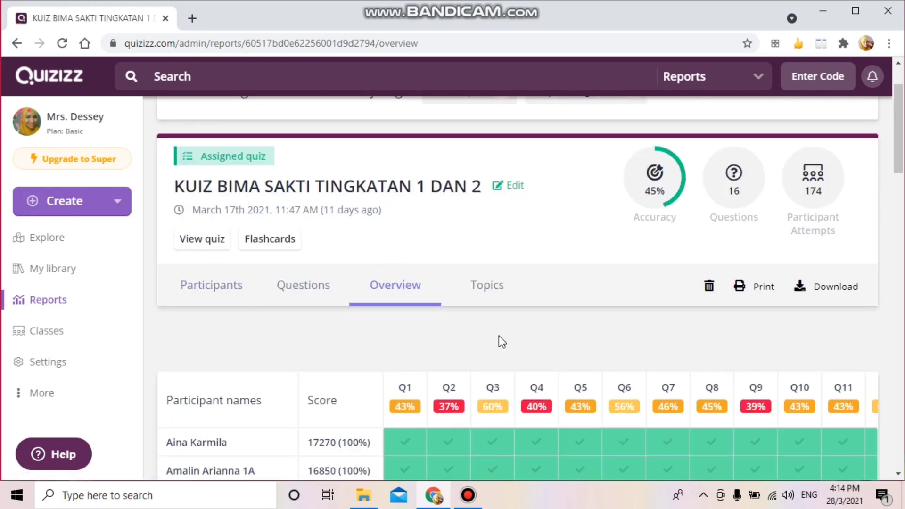
scroll(499, 336, down, 1)
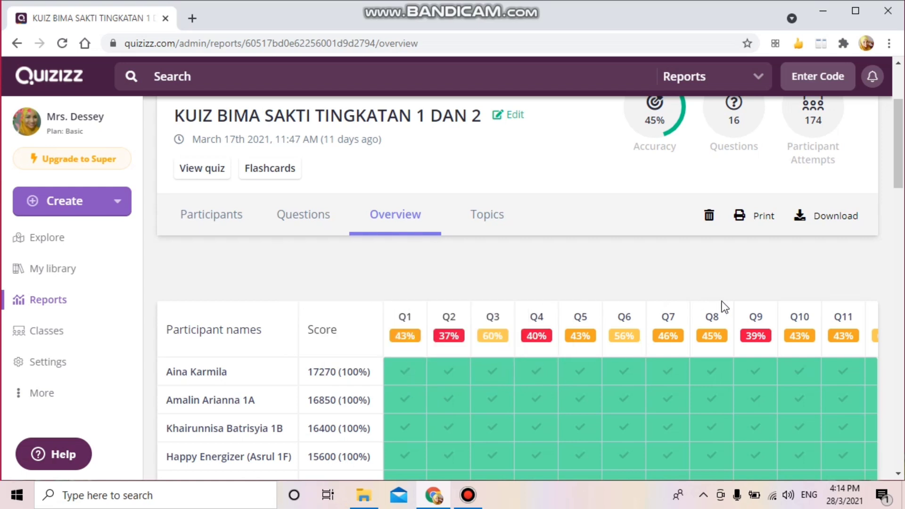
scroll(711, 302, down, 3)
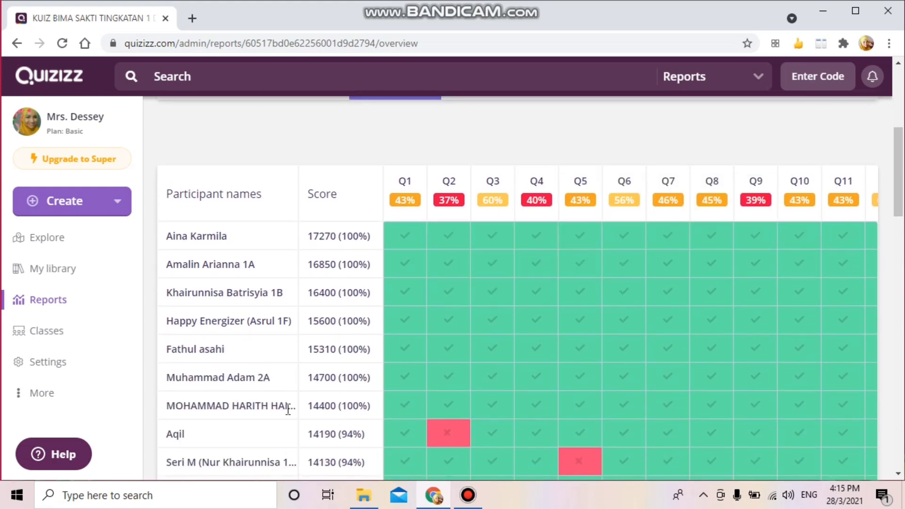
scroll(288, 409, down, 3)
scroll(286, 409, up, 2)
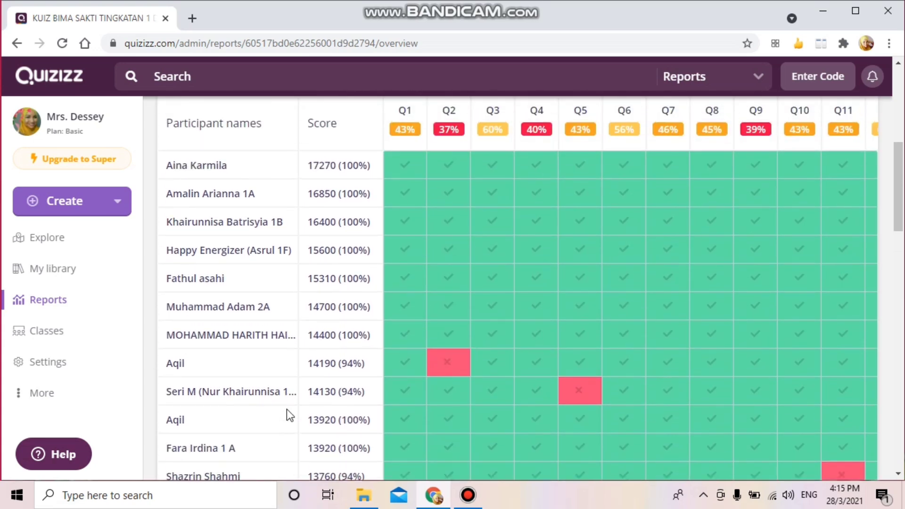
scroll(287, 409, up, 3)
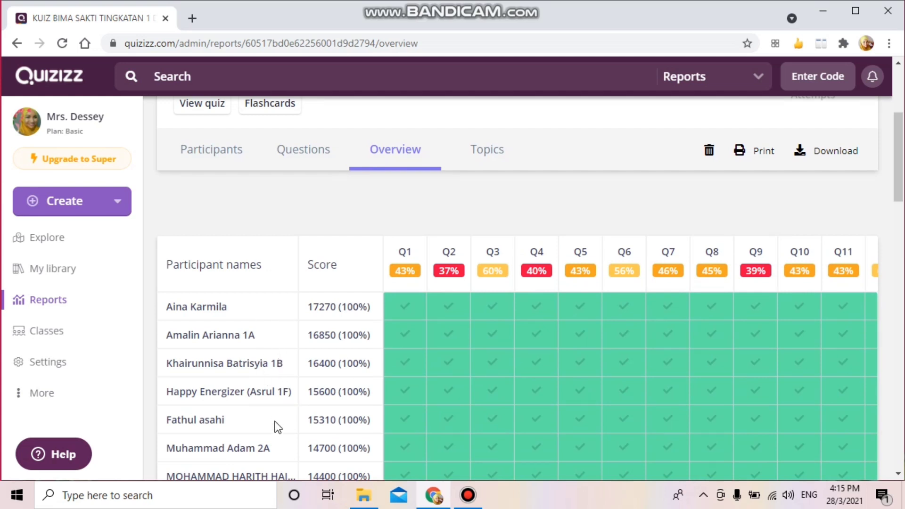
scroll(277, 423, down, 1)
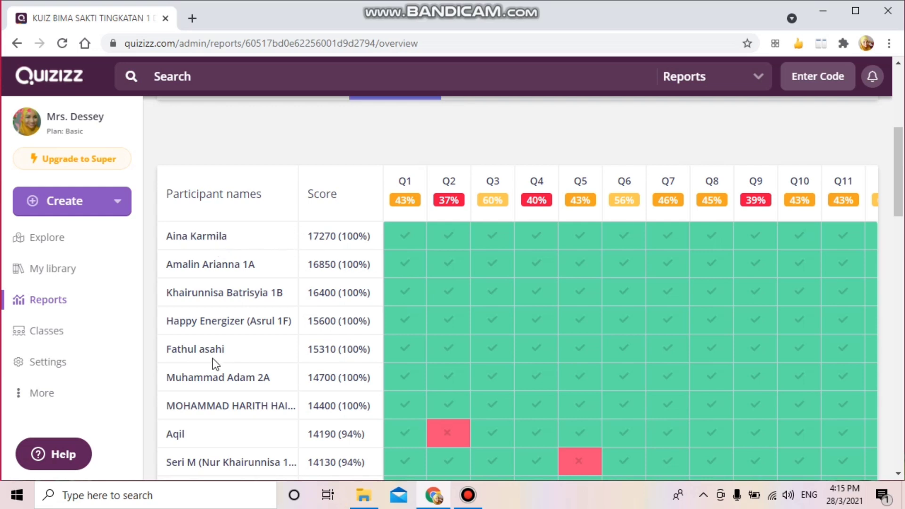
scroll(278, 419, down, 3)
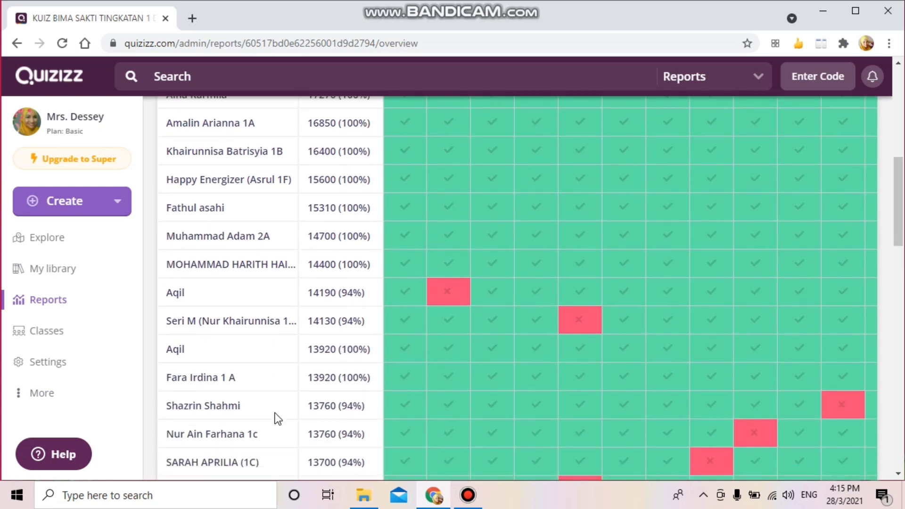
scroll(278, 419, up, 3)
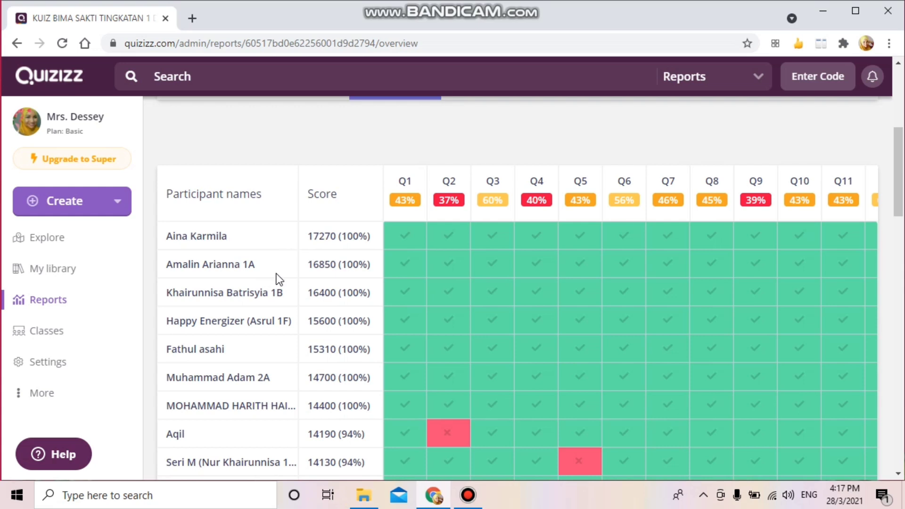
Step: Download the quiz report as a spreadsheet and open the file in Excel with editing enabled
scroll(276, 273, up, 3)
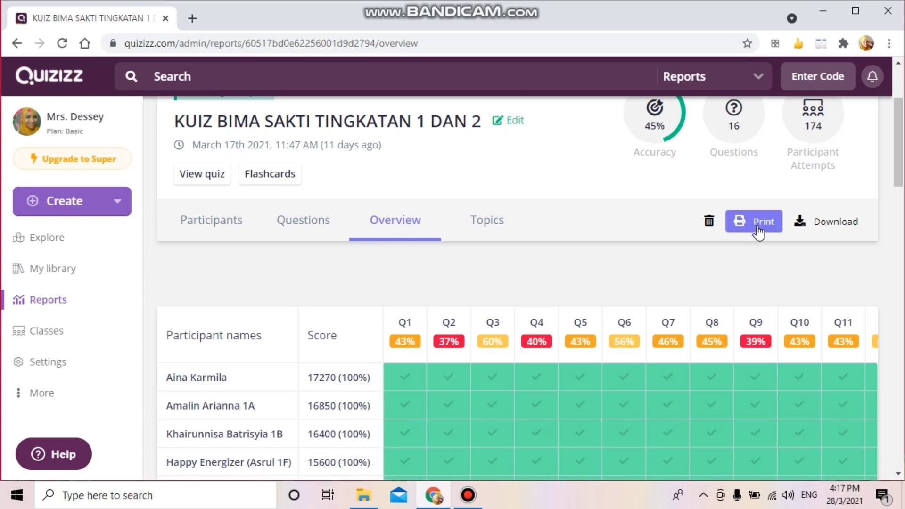
click(838, 227)
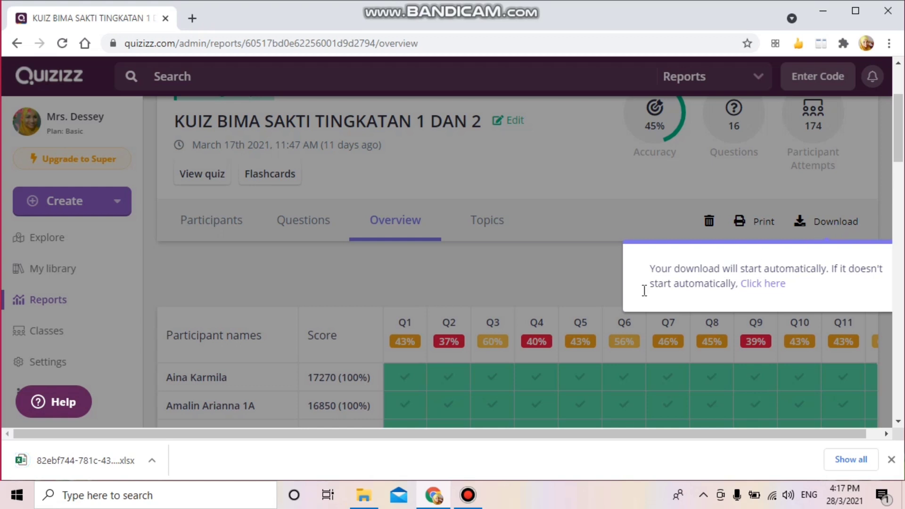
click(63, 463)
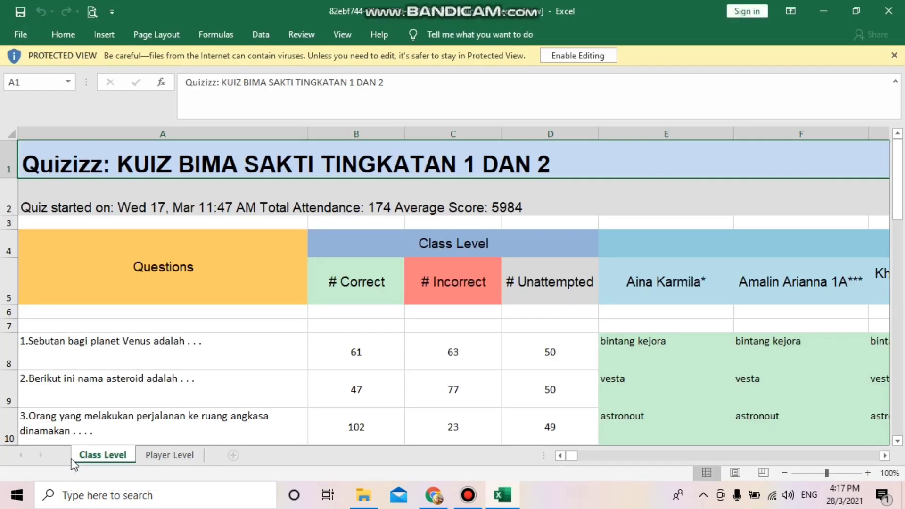
click(604, 55)
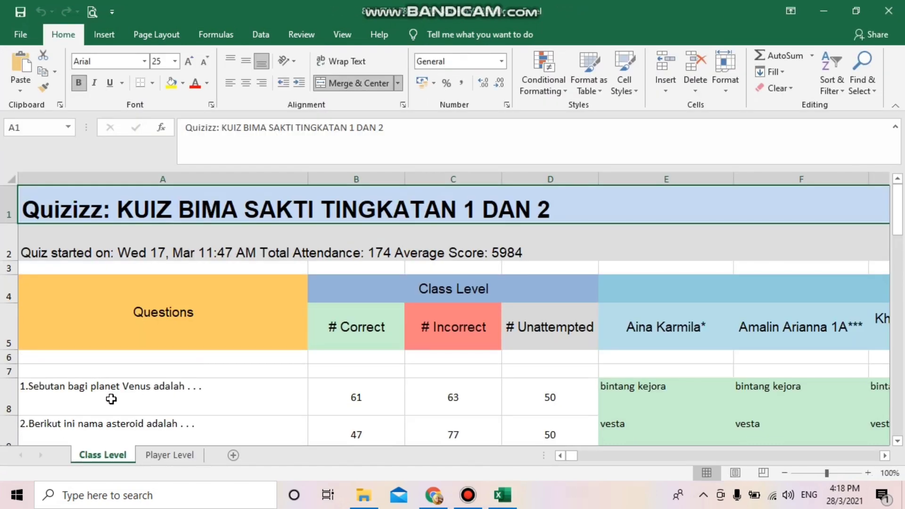
Step: Review the Class Level sheet's correct, incorrect and unattempted counts per question, the totals row and the participants' answers
scroll(109, 392, down, 2)
scroll(109, 390, down, 5)
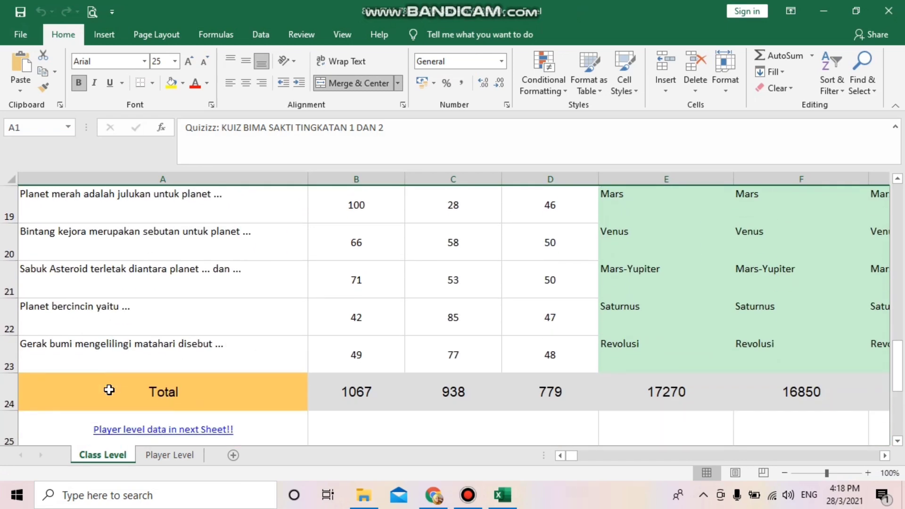
scroll(109, 389, up, 6)
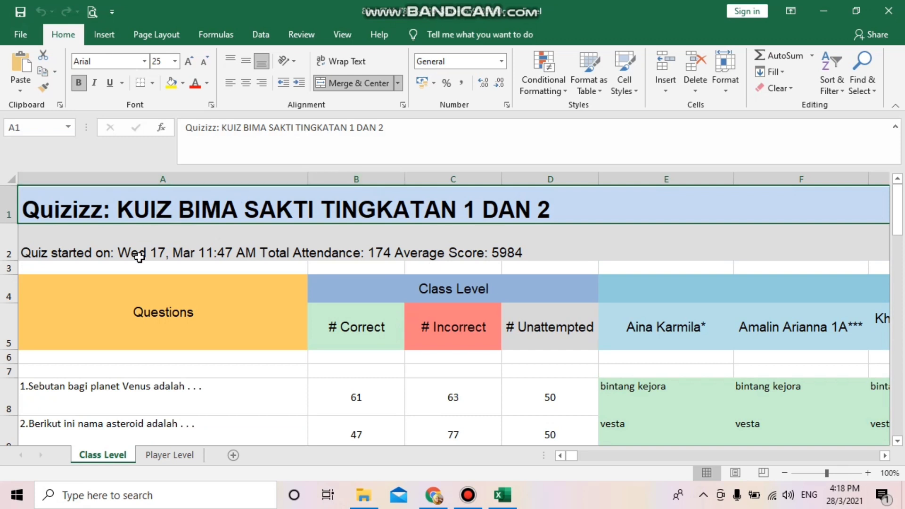
scroll(137, 273, down, 2)
scroll(138, 275, up, 2)
mouse_move(573, 457)
mouse_down()
mouse_move(593, 457)
mouse_move(560, 461)
mouse_up()
scroll(629, 398, down, 2)
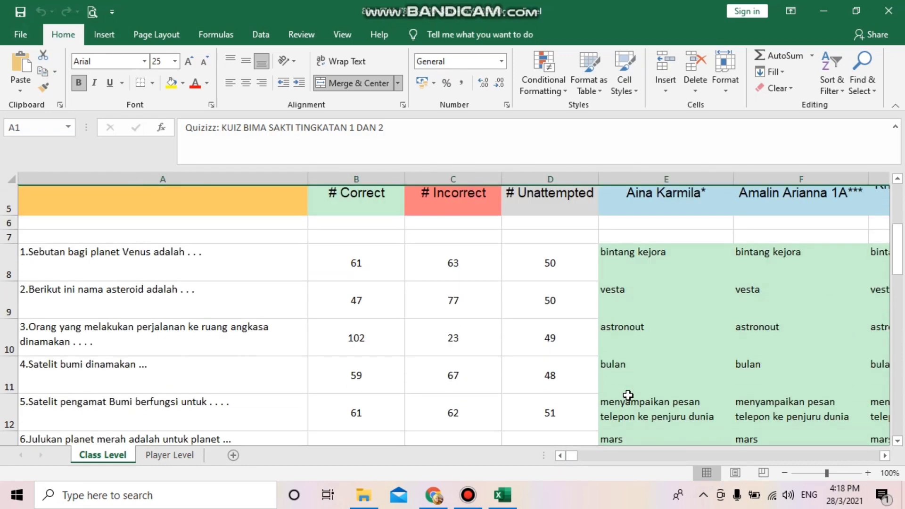
Step: Switch to the Player Level sheet and review every player's score, accuracy, start time and device info down to the final row
scroll(628, 395, up, 2)
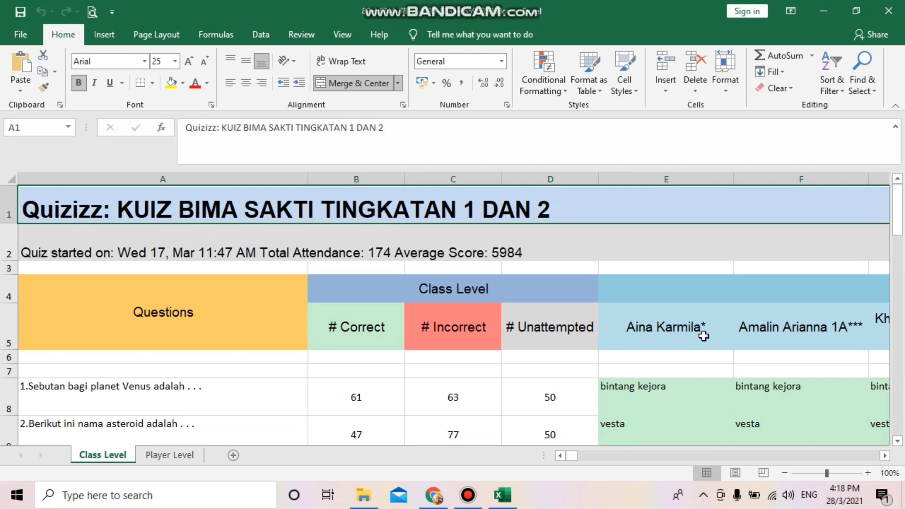
click(166, 455)
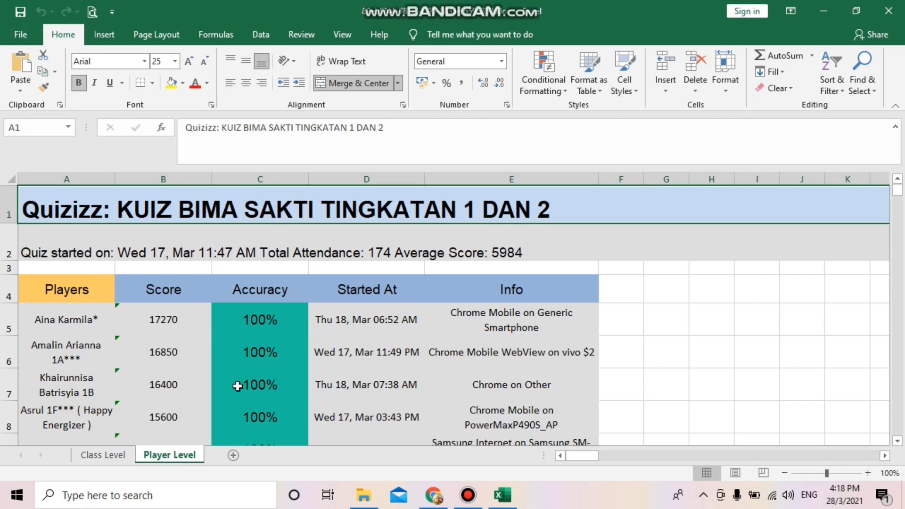
scroll(237, 386, down, 3)
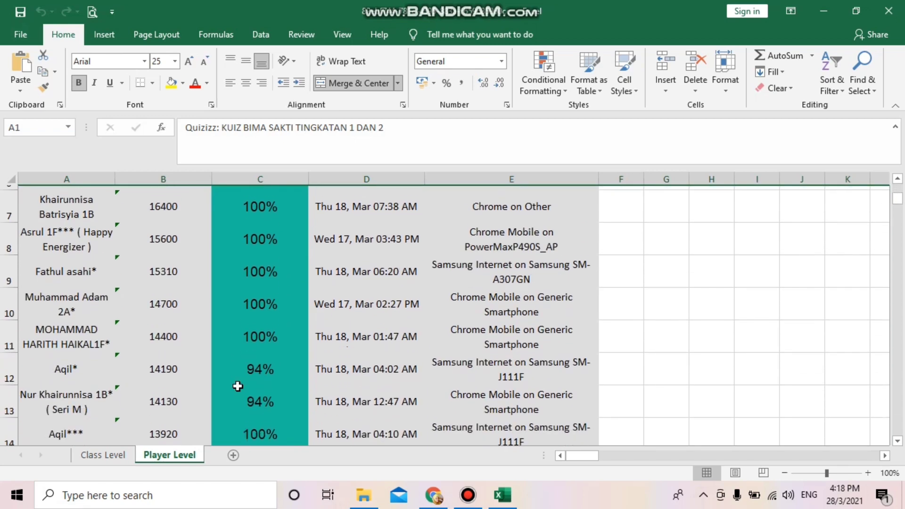
scroll(237, 386, down, 1)
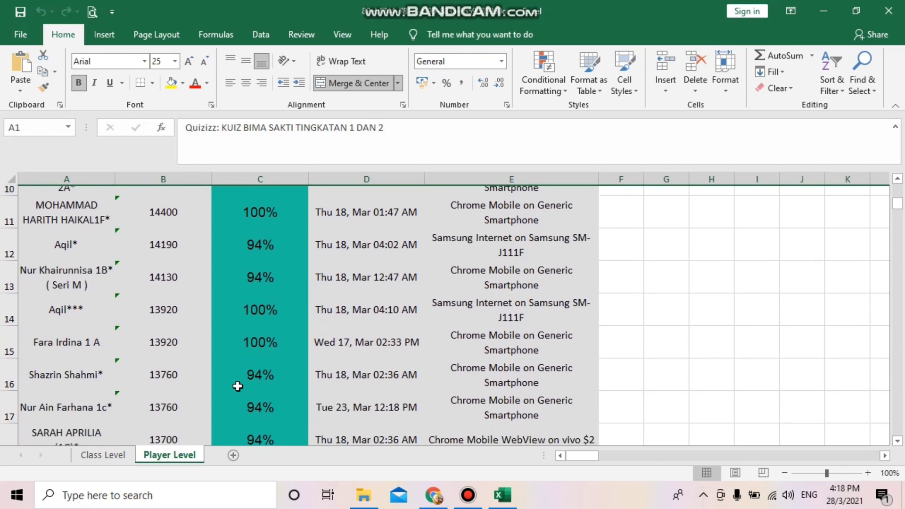
scroll(237, 386, down, 3)
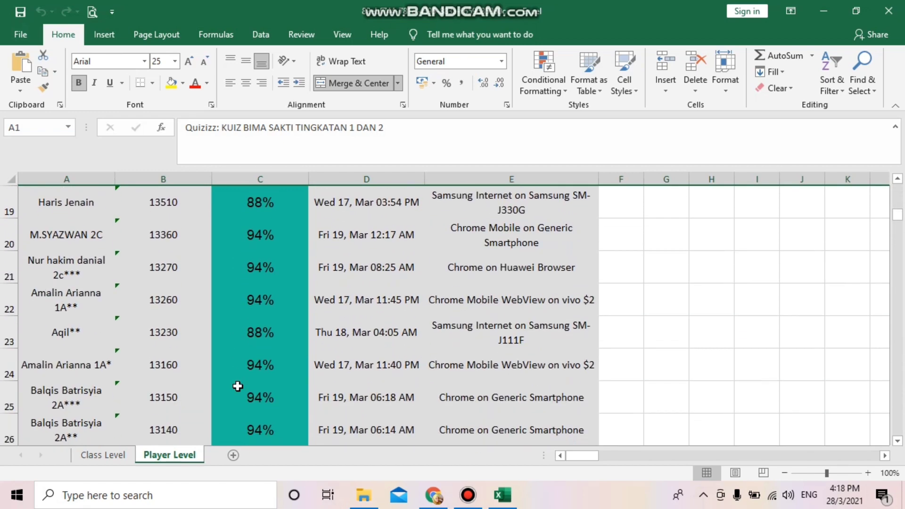
scroll(237, 386, down, 4)
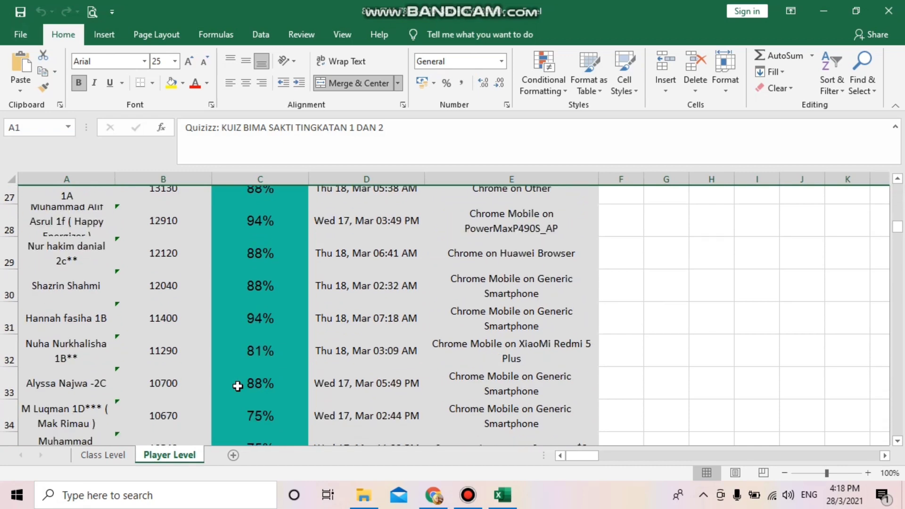
scroll(237, 386, down, 1)
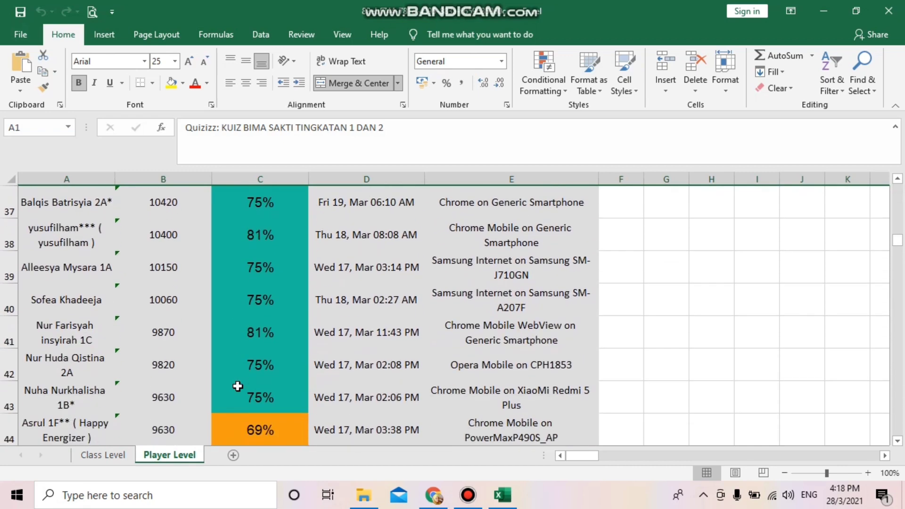
scroll(238, 386, down, 1)
scroll(237, 386, down, 1)
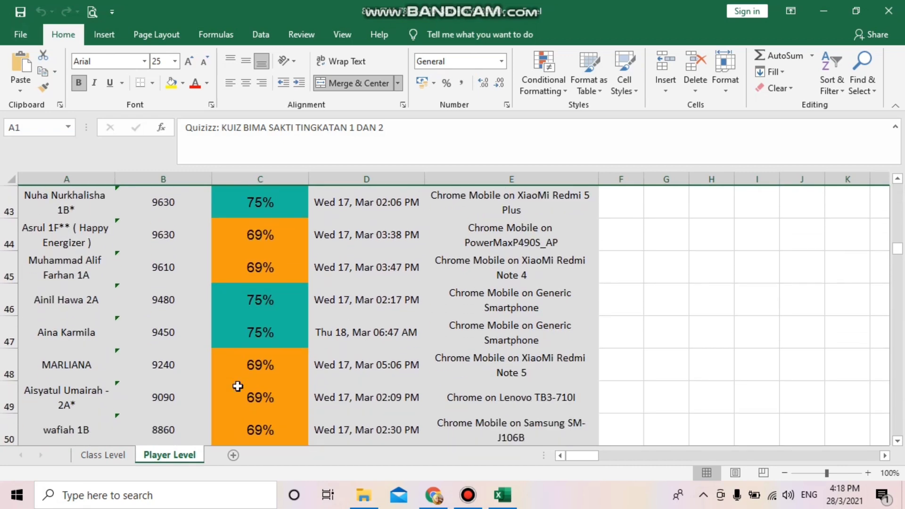
scroll(237, 387, down, 4)
scroll(237, 386, down, 12)
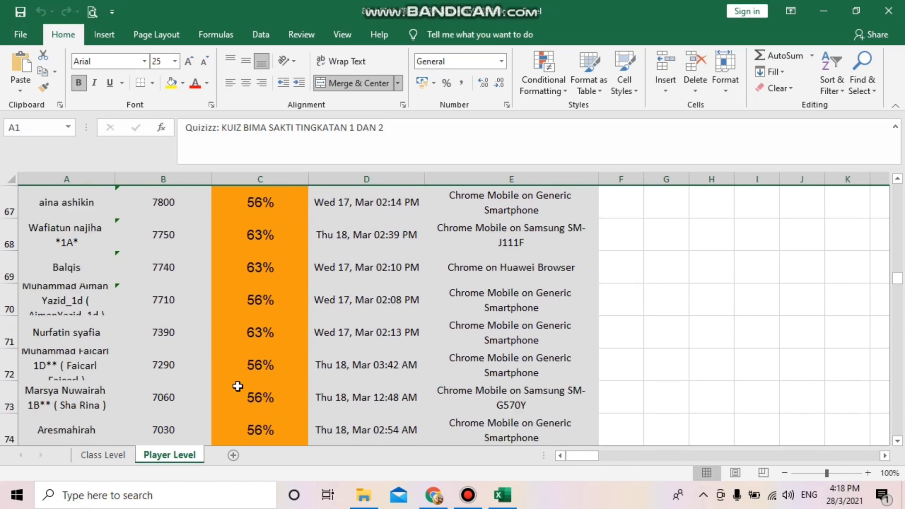
scroll(237, 387, down, 13)
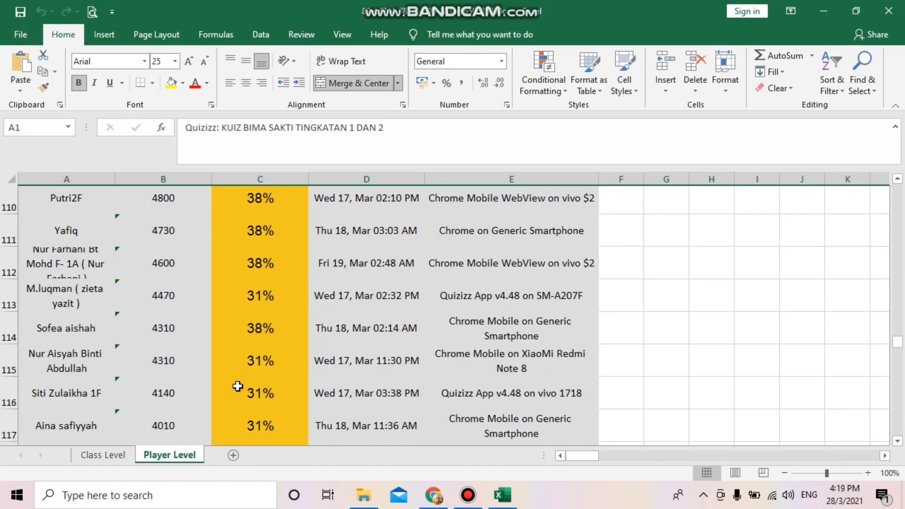
scroll(237, 386, down, 5)
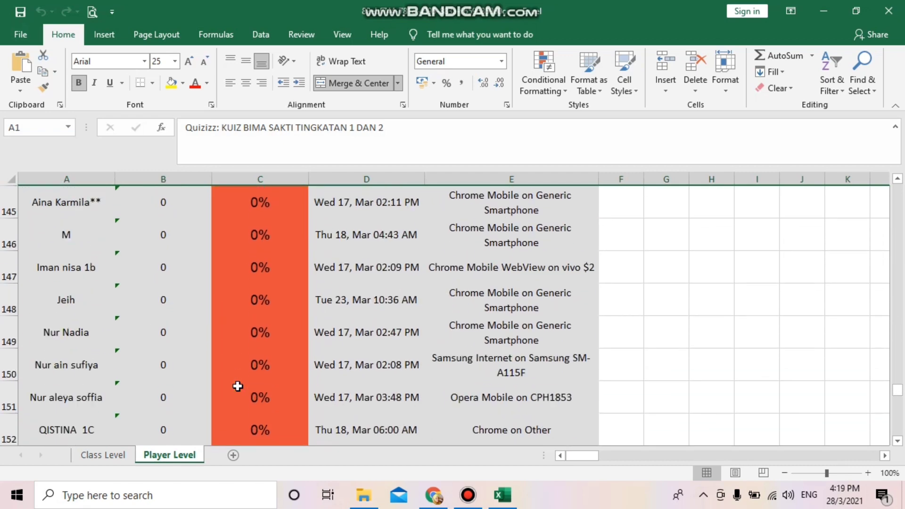
scroll(247, 346, down, 10)
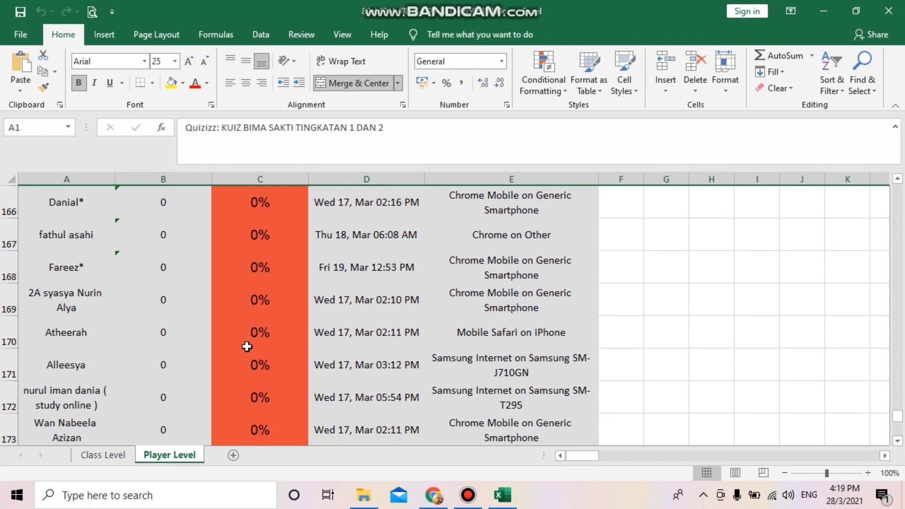
scroll(247, 346, up, 1)
scroll(246, 346, up, 1)
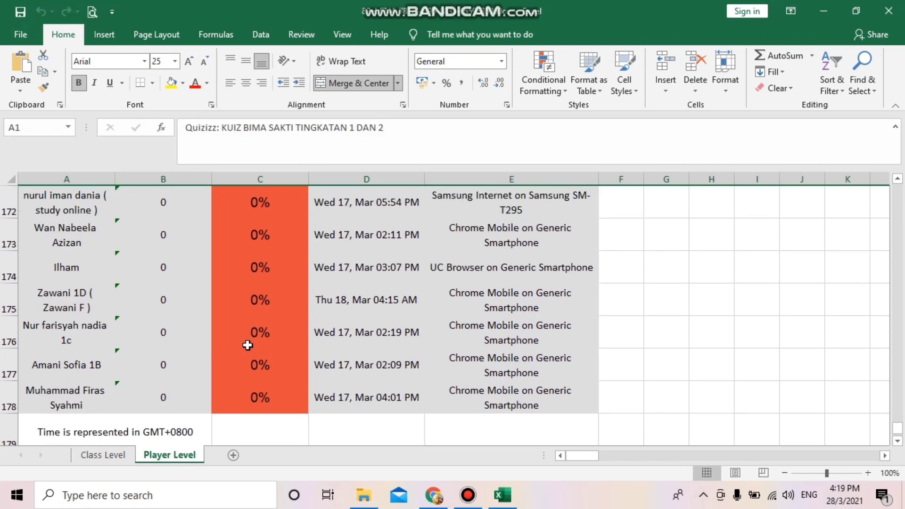
Step: Re-examine the colour-coded accuracy and scores from the lowest-ranked players back up to row 40, and close the workbook
scroll(247, 346, up, 3)
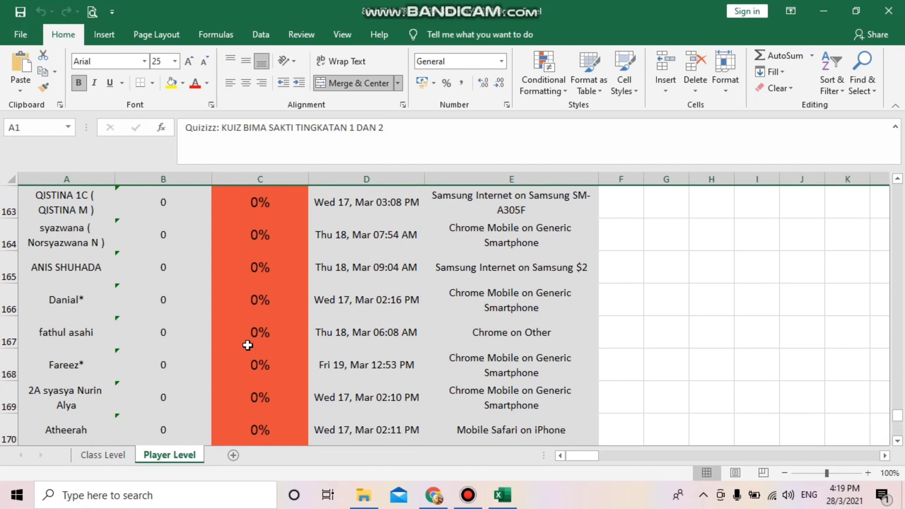
scroll(247, 345, up, 5)
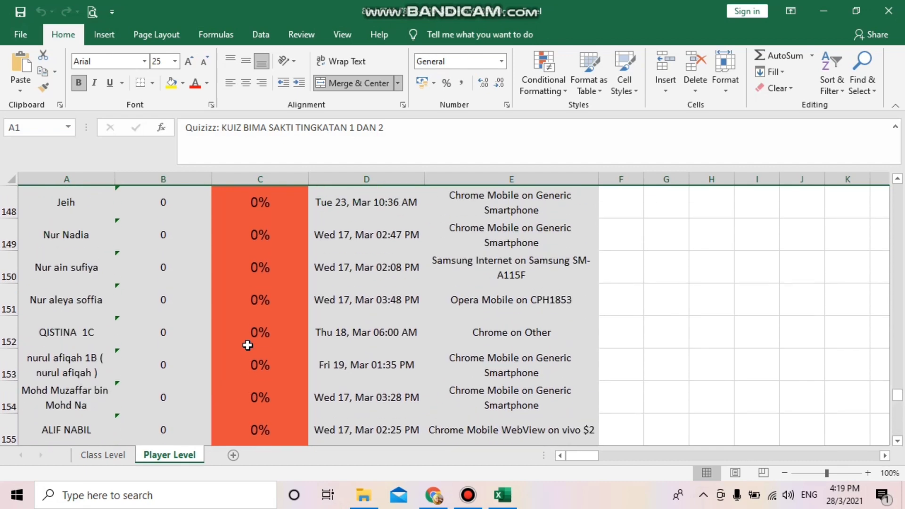
scroll(247, 345, up, 3)
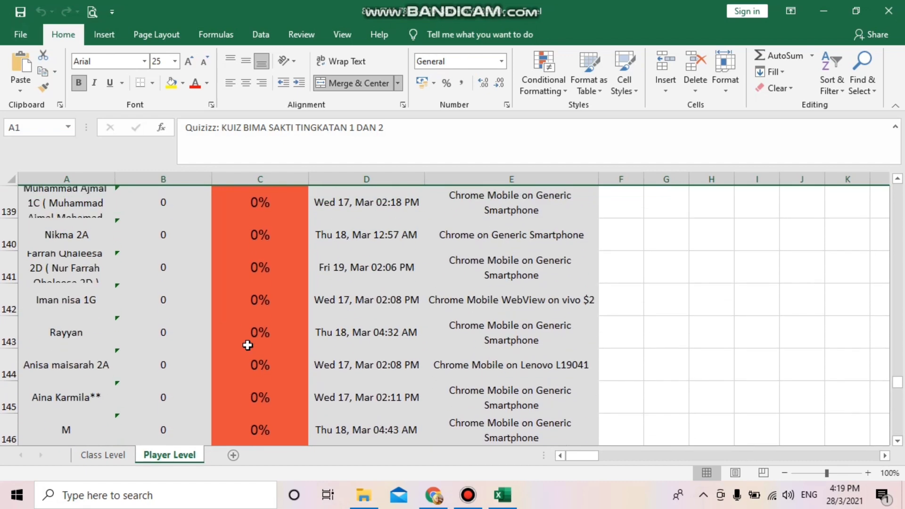
scroll(248, 346, up, 3)
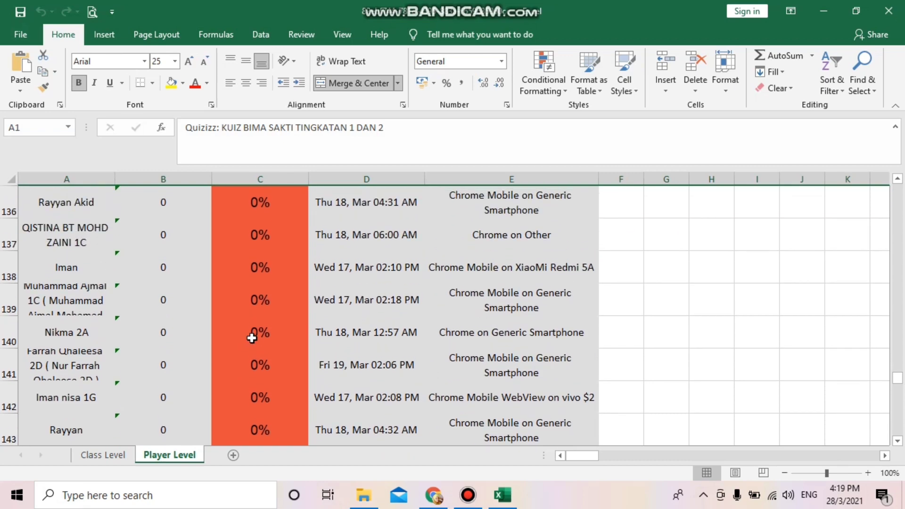
scroll(251, 338, up, 1)
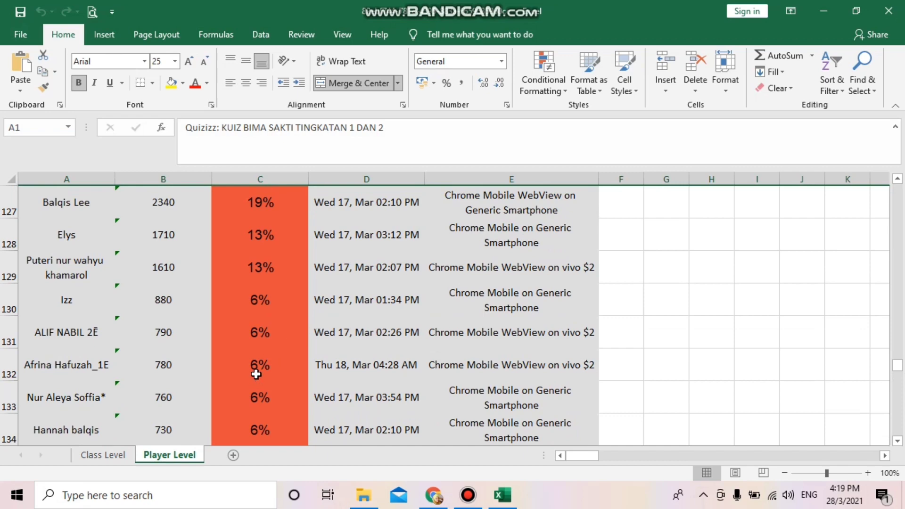
scroll(256, 375, up, 3)
scroll(256, 374, up, 10)
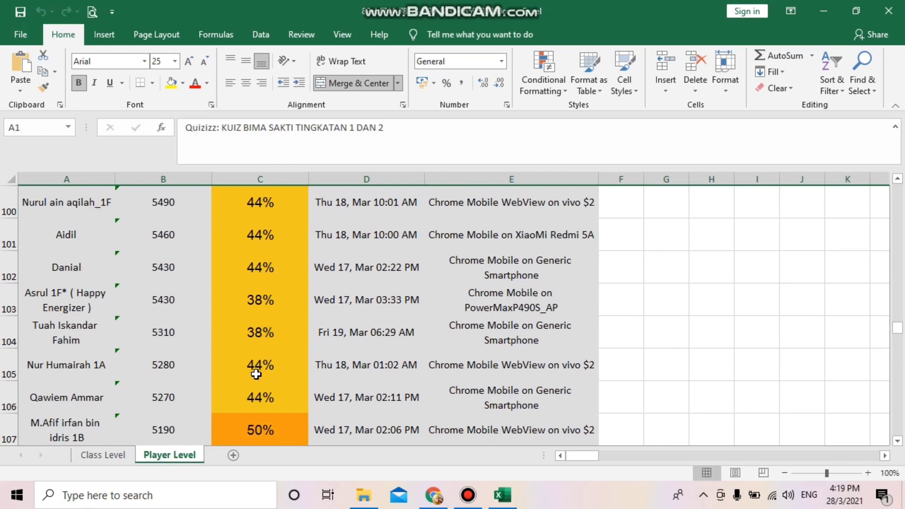
scroll(256, 374, up, 8)
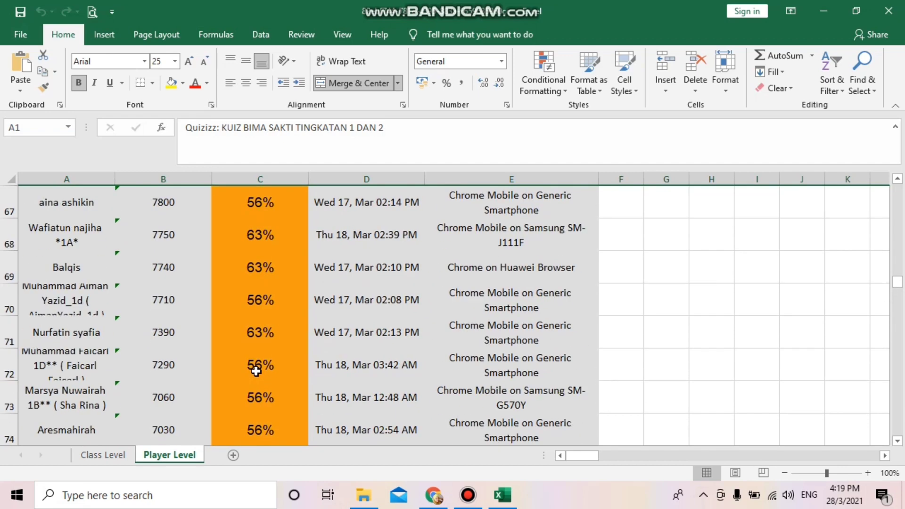
scroll(256, 372, up, 3)
scroll(256, 371, up, 6)
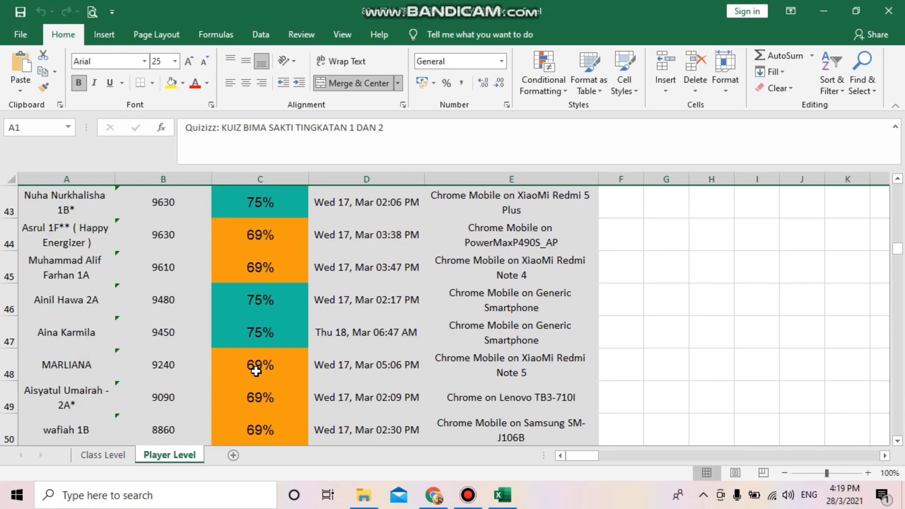
scroll(256, 371, up, 1)
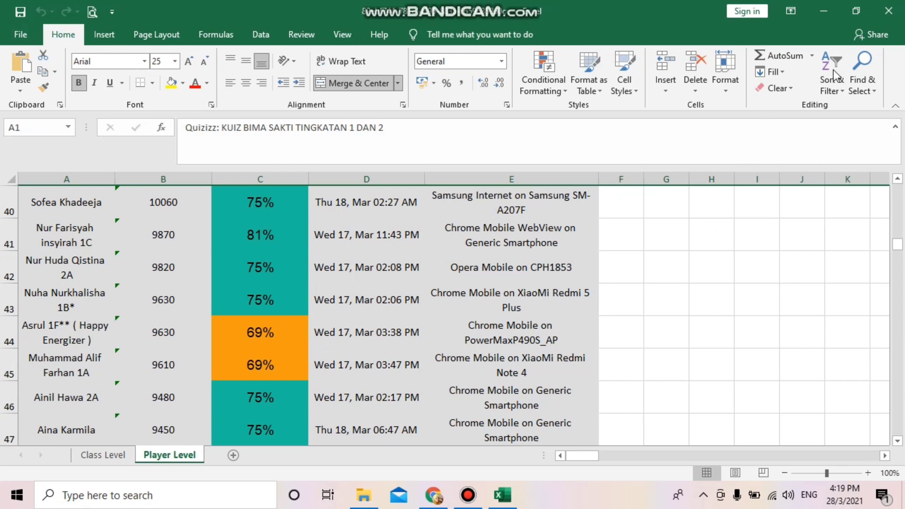
click(887, 13)
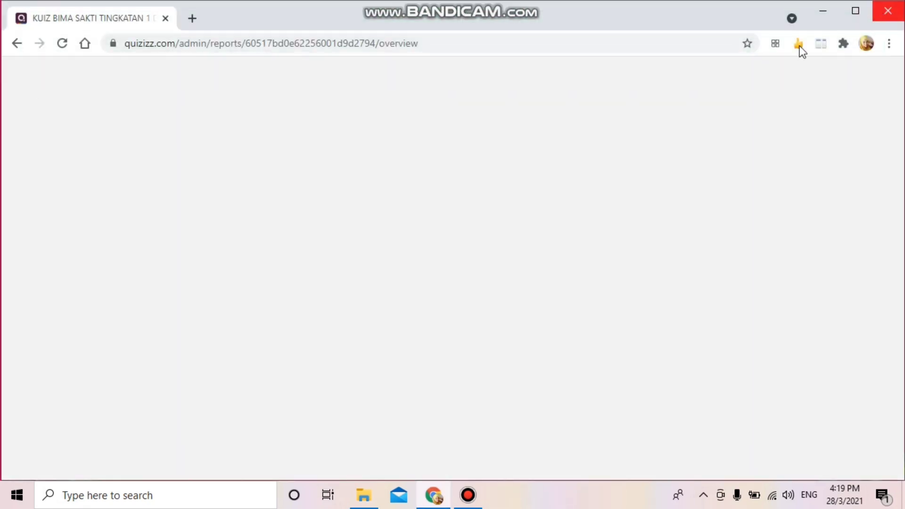